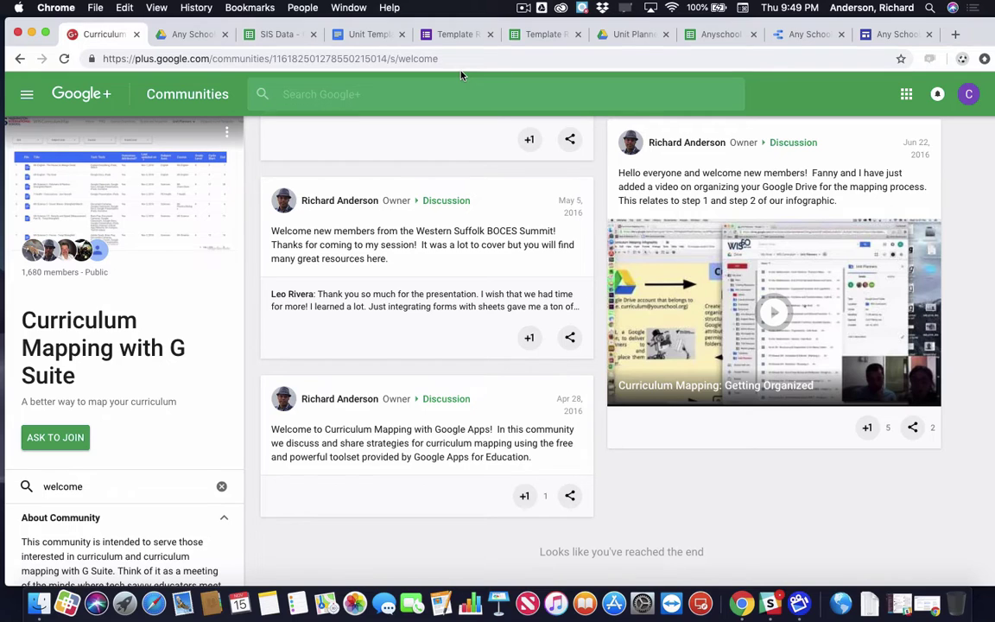
Step: Show the Any School Drive folder with its ten subfolders, Admin through Unit Planners
click(192, 35)
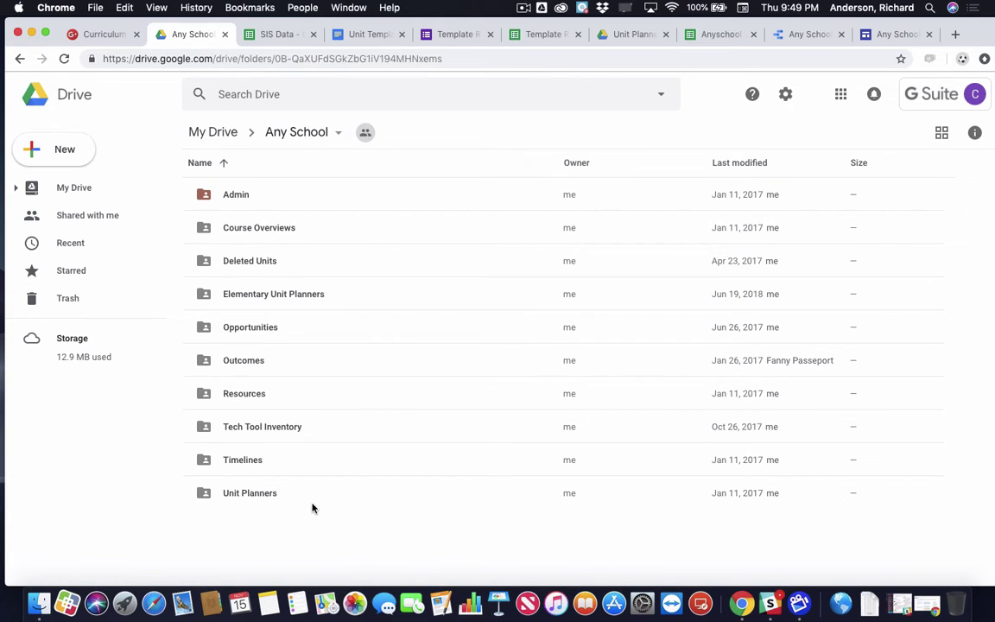
Step: Bring up the SIS Data Teachers sheet listing Teacher 1 through Teacher 10 in column A
click(281, 36)
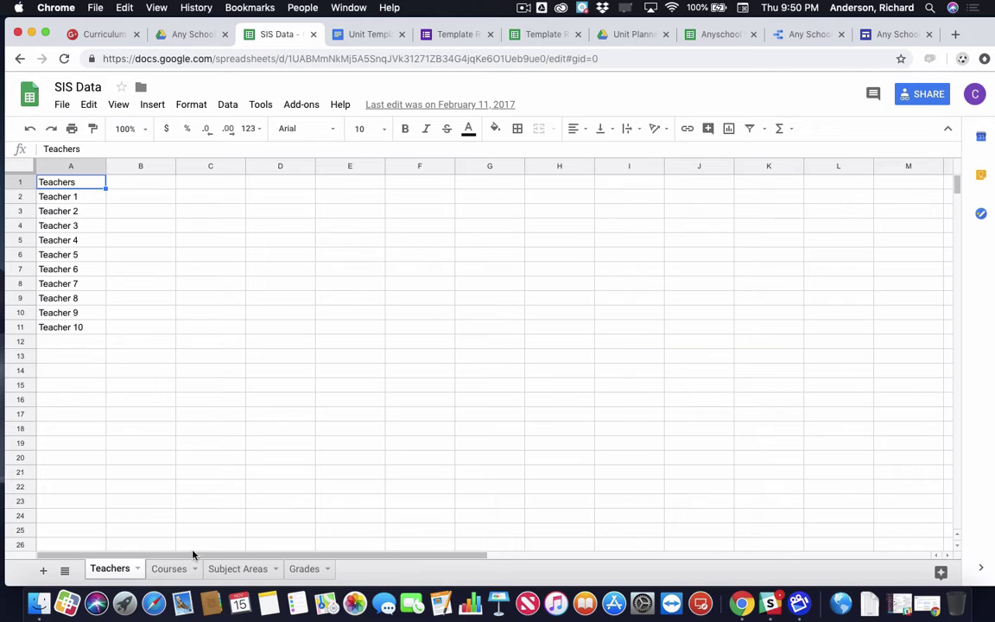
Step: Scroll through the Template Request Form's Teacher, Subject Area, Grade(s) and Course questions
click(448, 35)
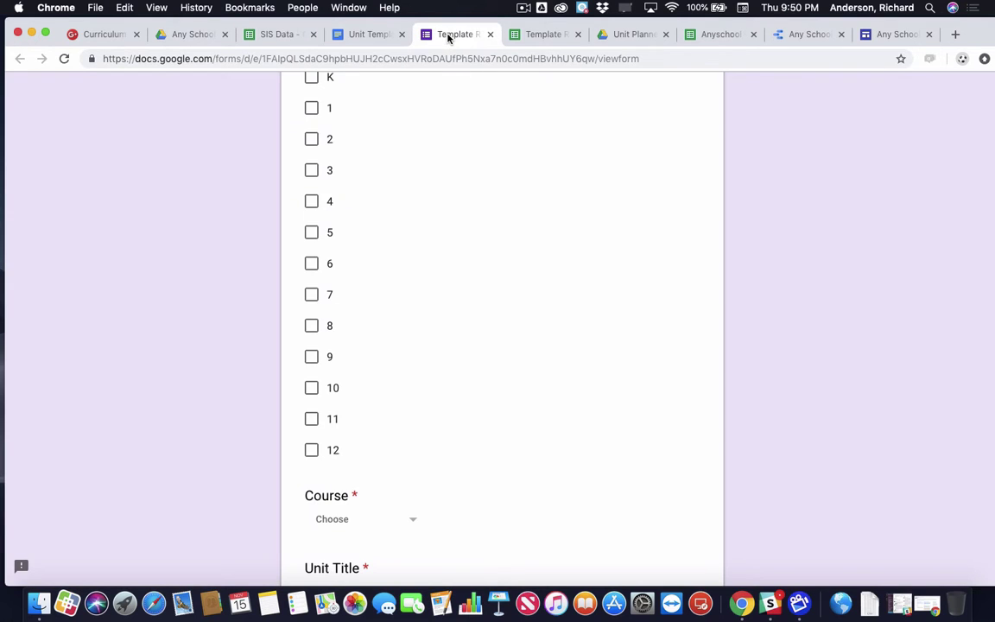
scroll(475, 393, up, 10)
scroll(475, 393, down, 3)
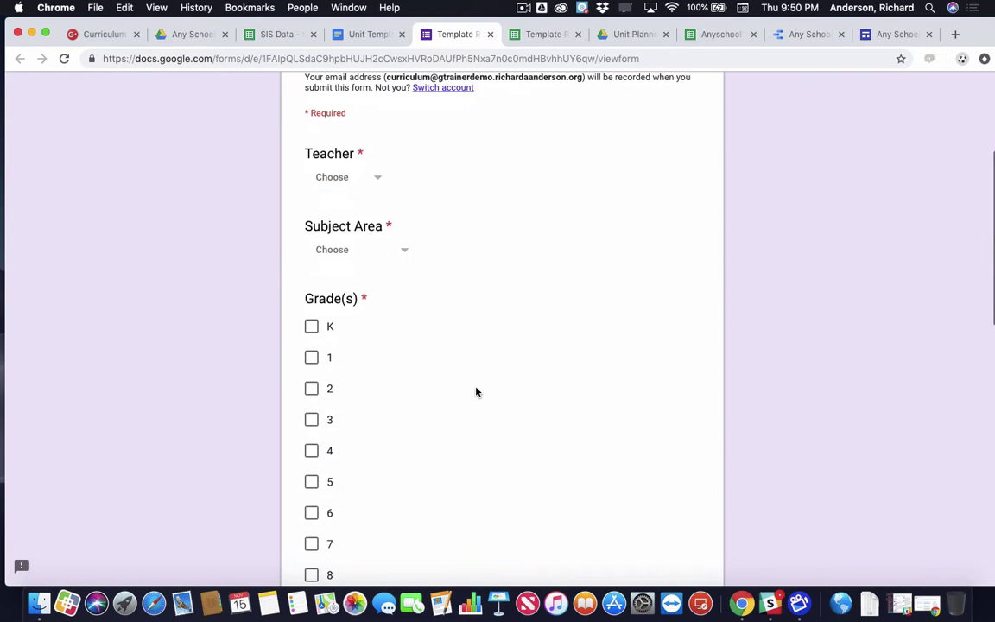
scroll(475, 393, up, 3)
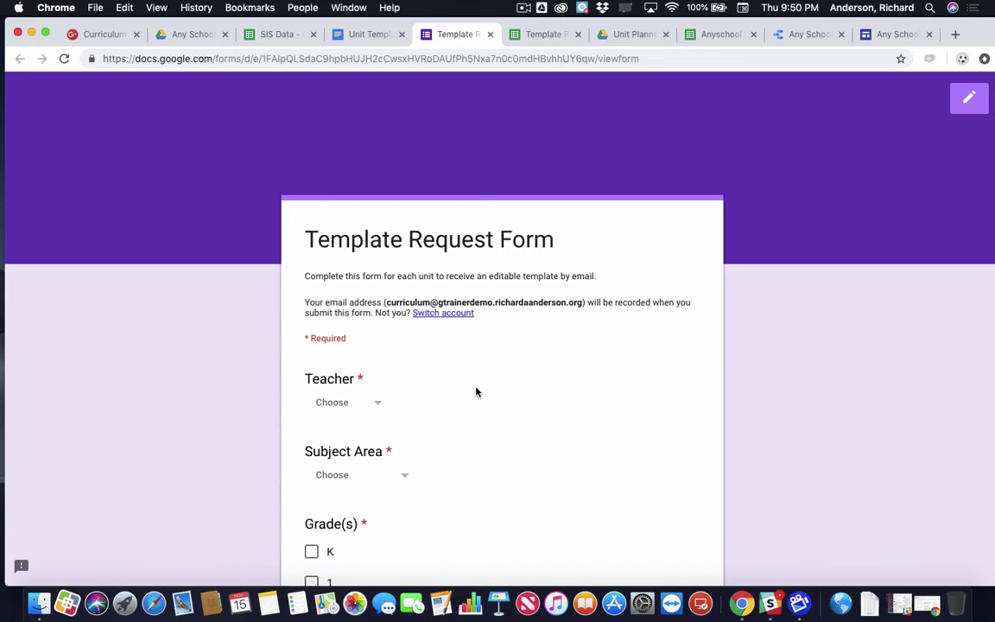
Step: Page through the Unit Template document to Stage 4, then return to its placeholder header table
click(185, 35)
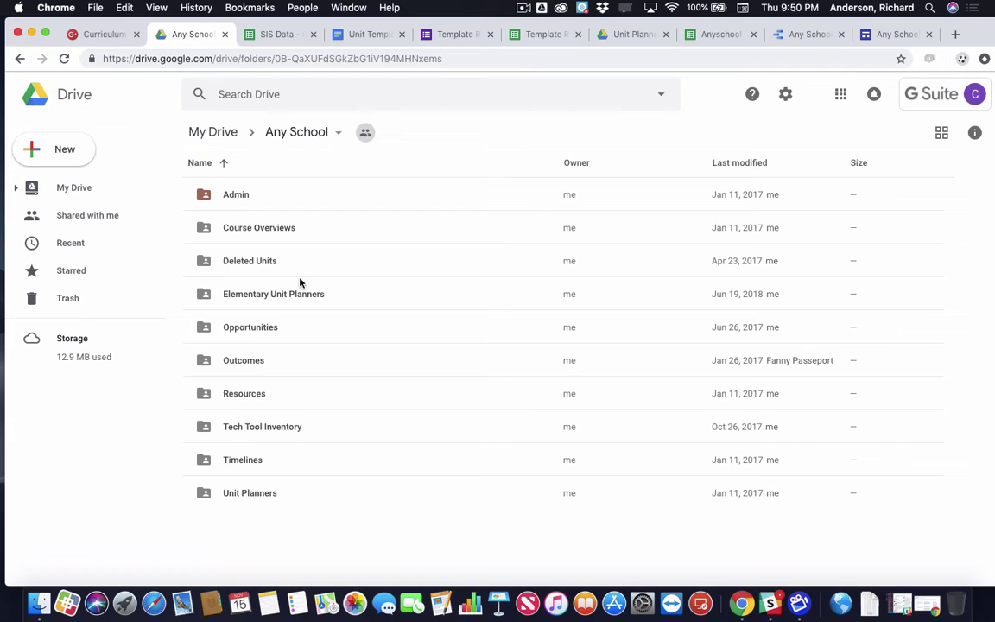
click(363, 36)
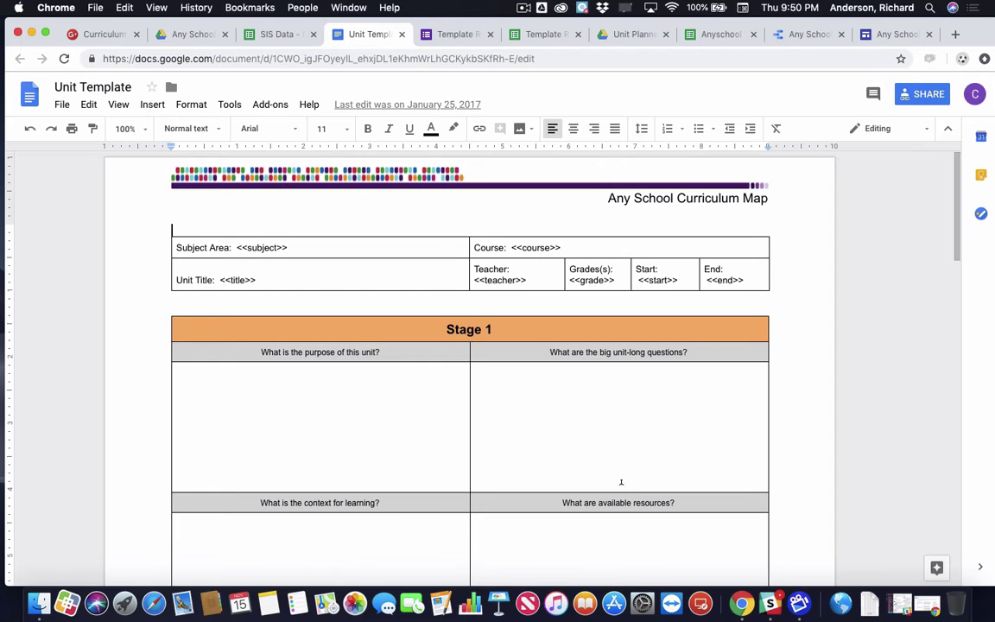
scroll(618, 467, down, 20)
scroll(618, 465, down, 3)
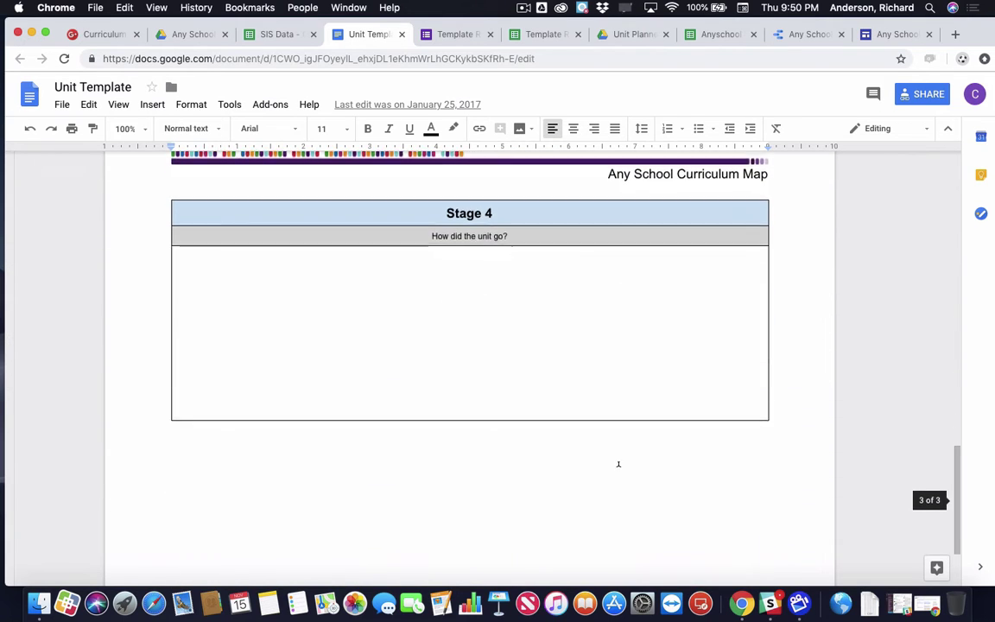
scroll(618, 465, down, 3)
key(super+Up)
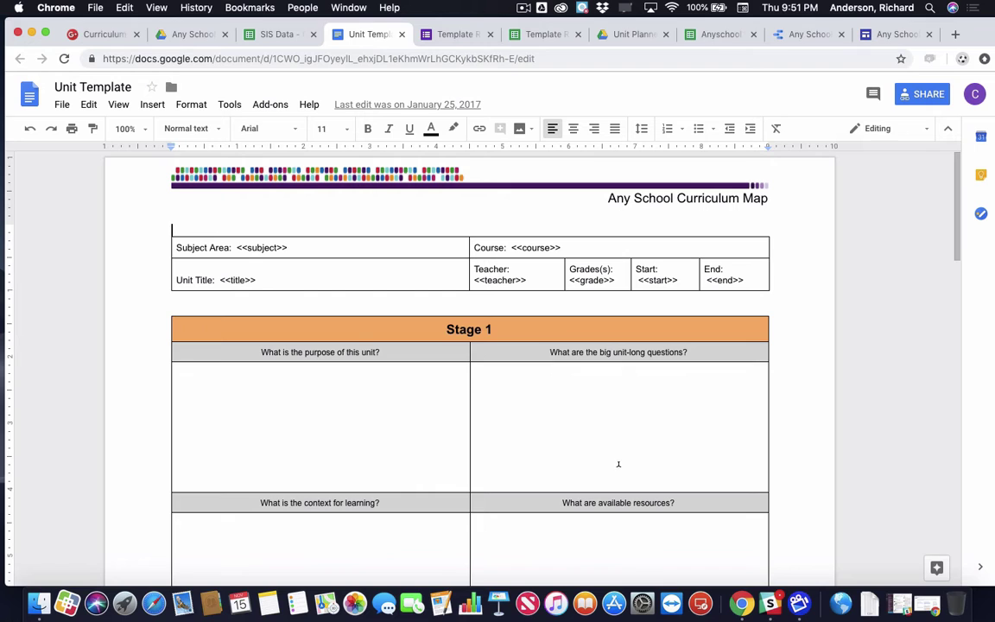
Step: Show the Template Request Form (Responses) sheet with six requests and their merged document links
click(549, 34)
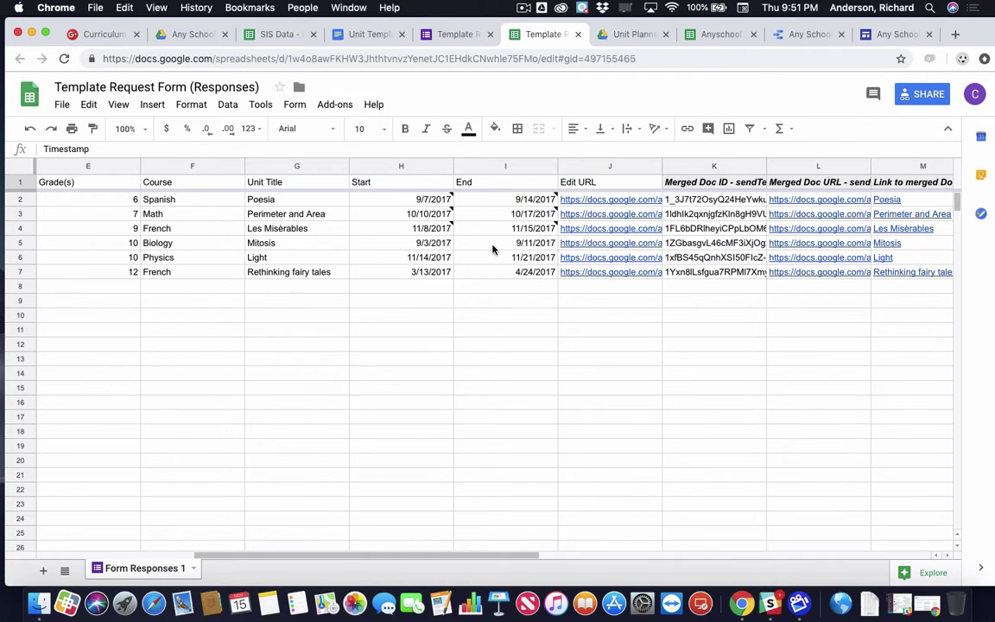
click(442, 34)
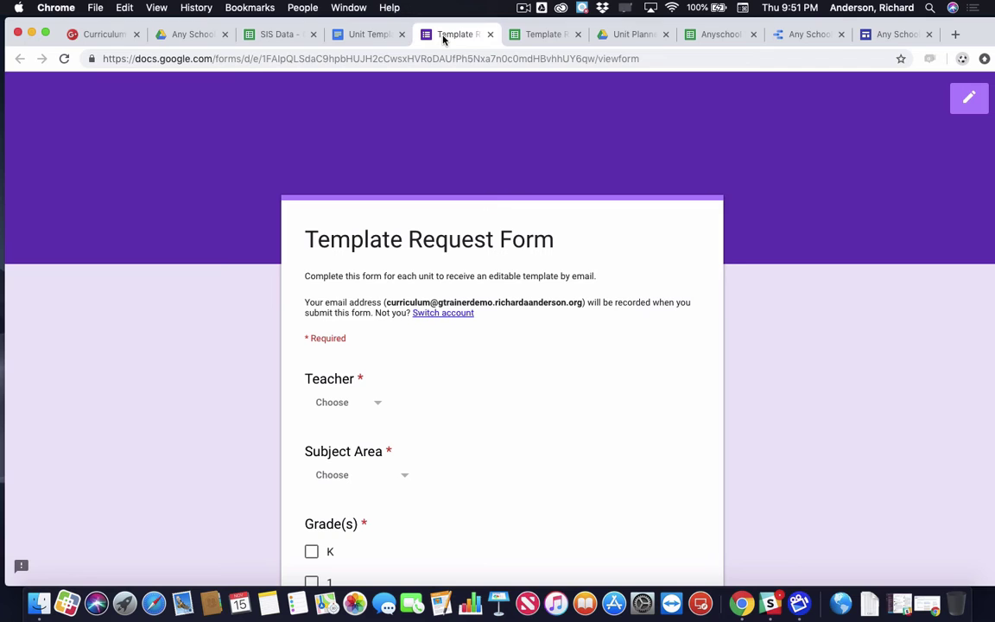
click(544, 34)
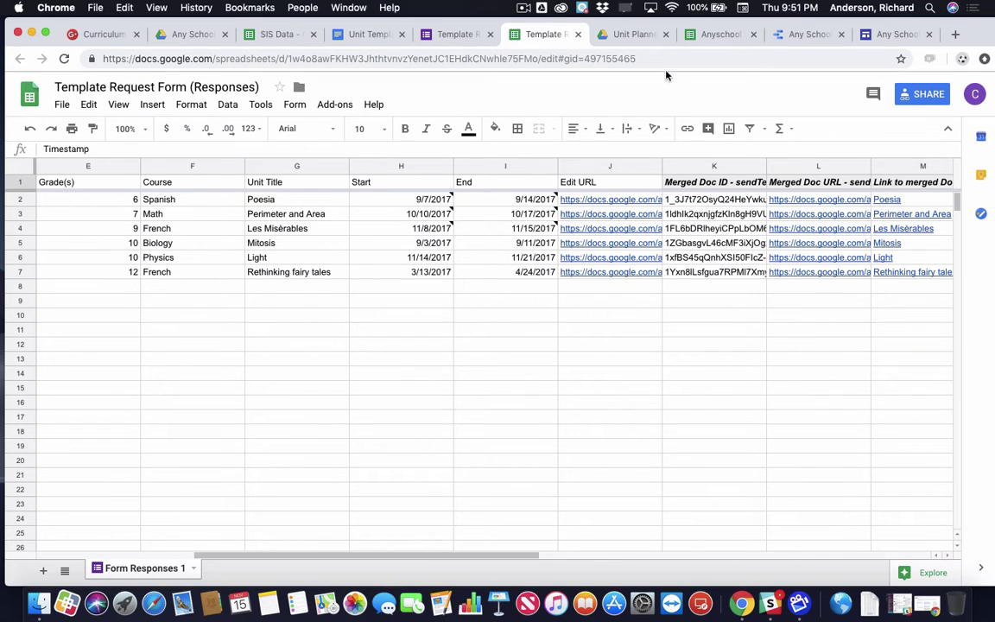
Step: Look over the Unit Planners folder and the File Cabinet spreadsheet, then return to the community page
click(628, 37)
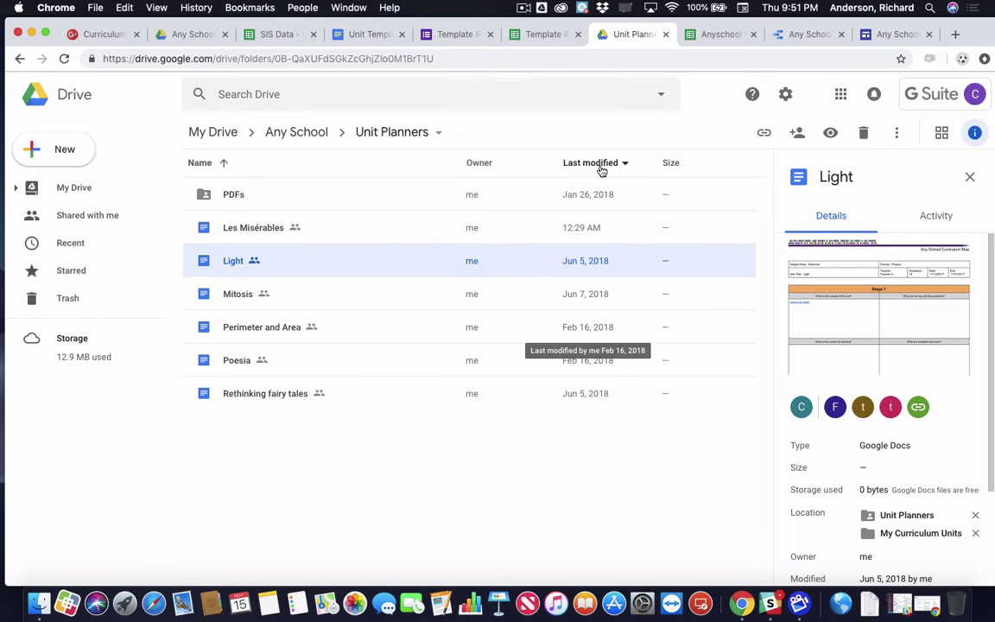
click(716, 38)
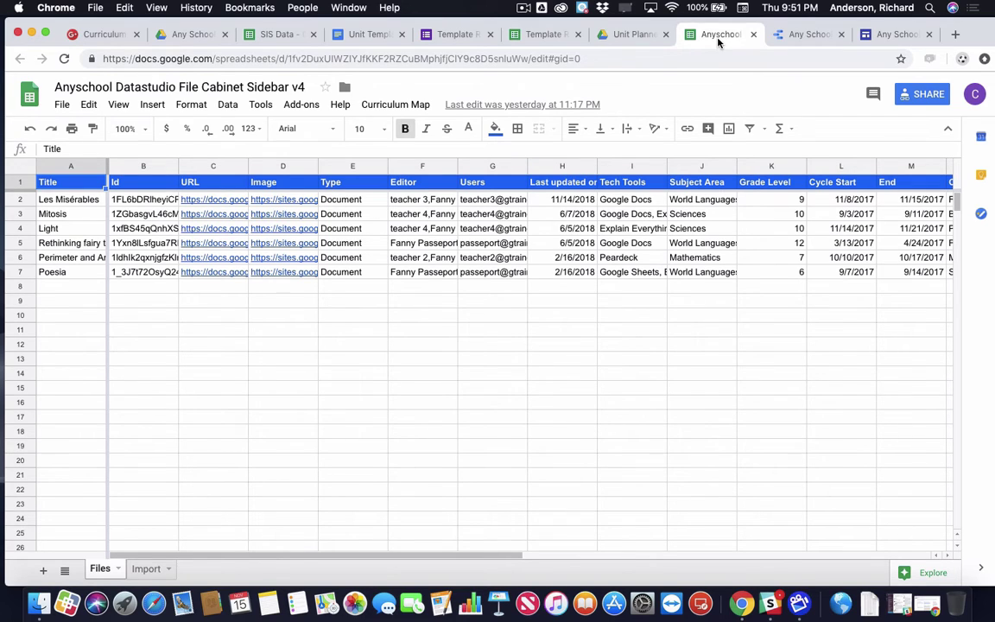
click(105, 35)
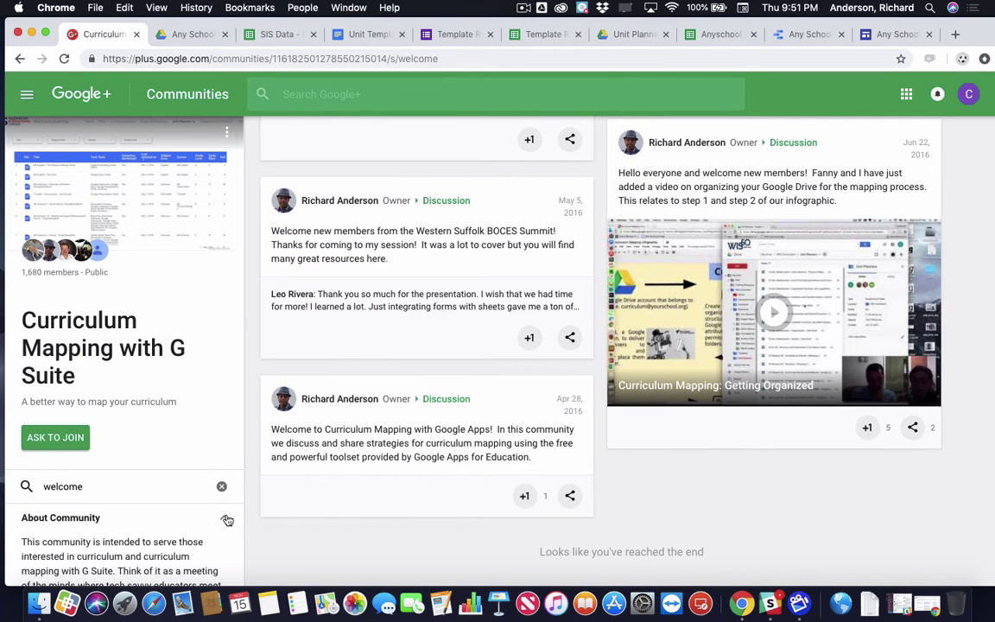
Step: Reopen the Anyschool Datastudio File Cabinet Sidebar v4 sheet listing six unit documents
scroll(228, 520, down, 3)
scroll(228, 520, down, 5)
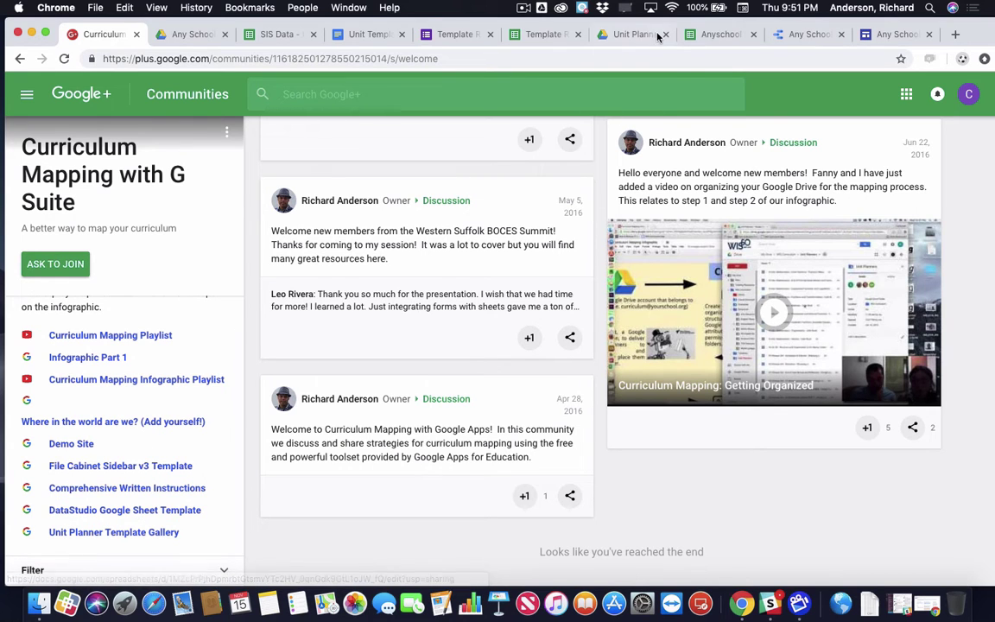
click(714, 36)
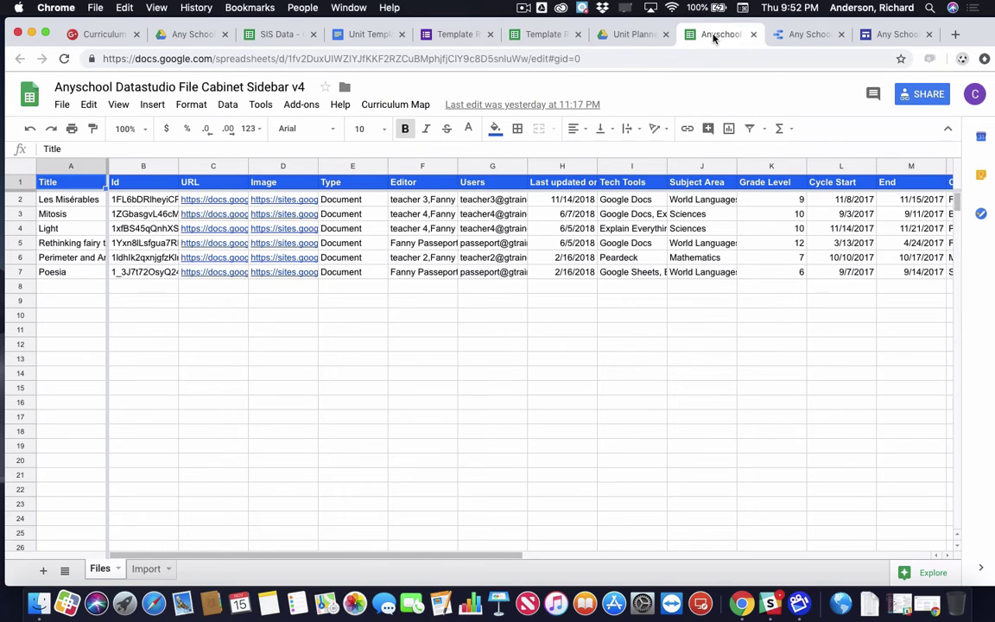
Step: Review the Curriculum Map menu's five setup steps, then bring up the Any School Unit Planners report
click(387, 105)
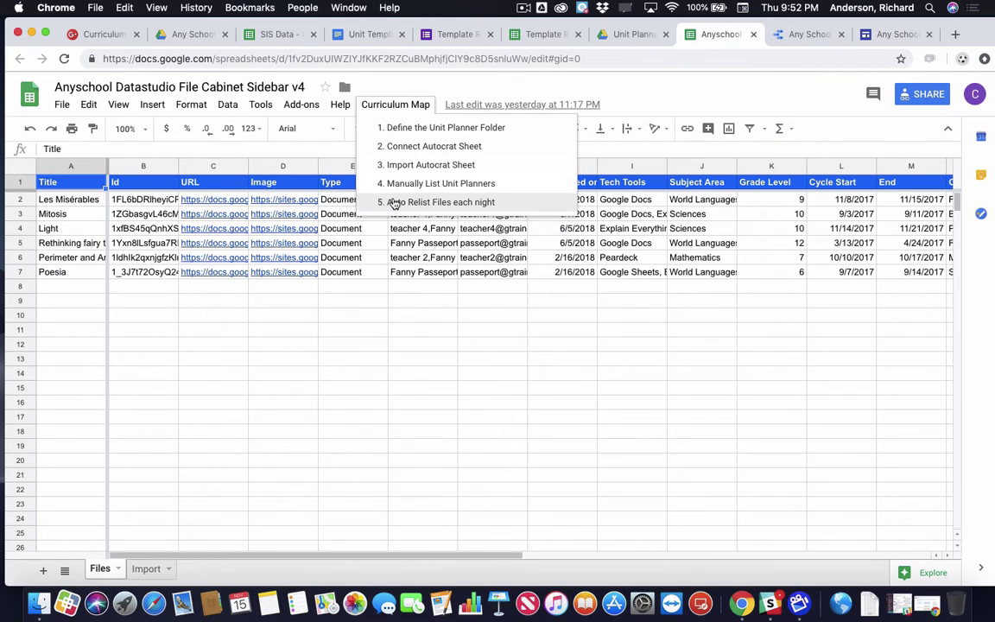
click(641, 95)
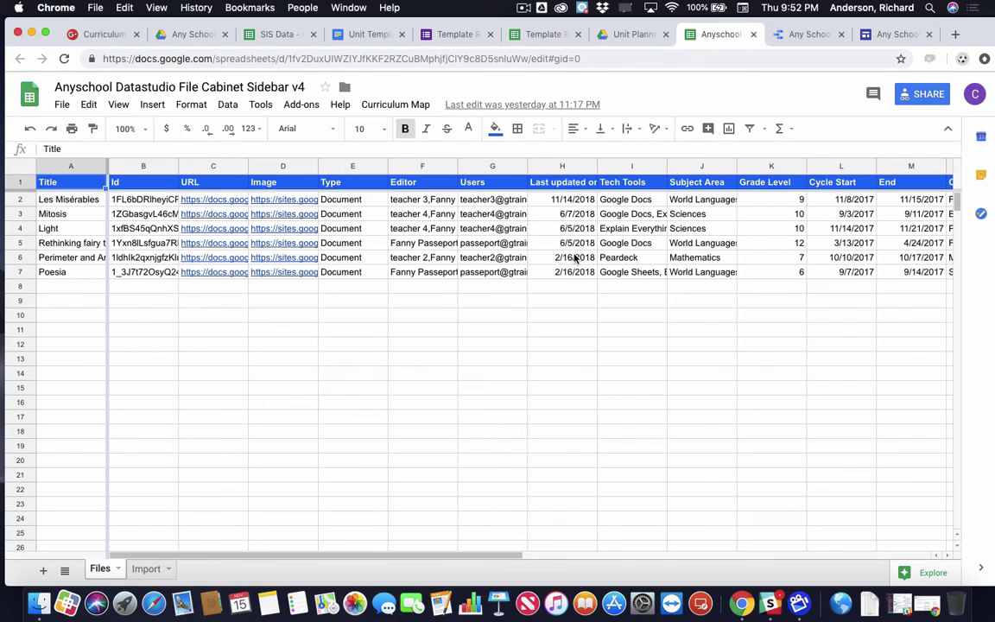
scroll(644, 275, right, 1)
scroll(646, 274, left, 1)
click(808, 35)
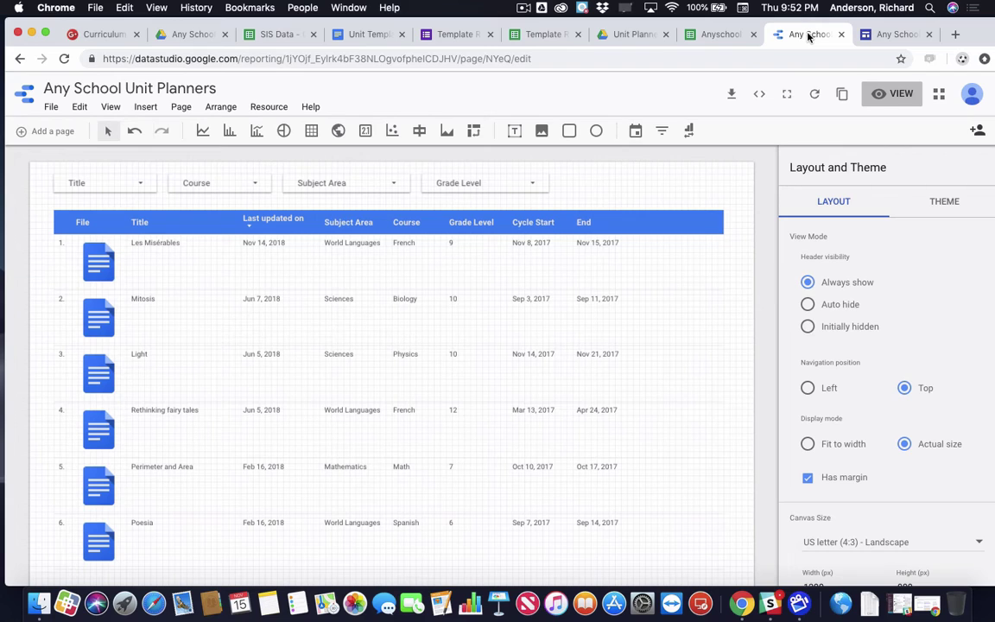
Step: In view mode, filter the report's Title to show only the Perimeter and Area unit
click(526, 314)
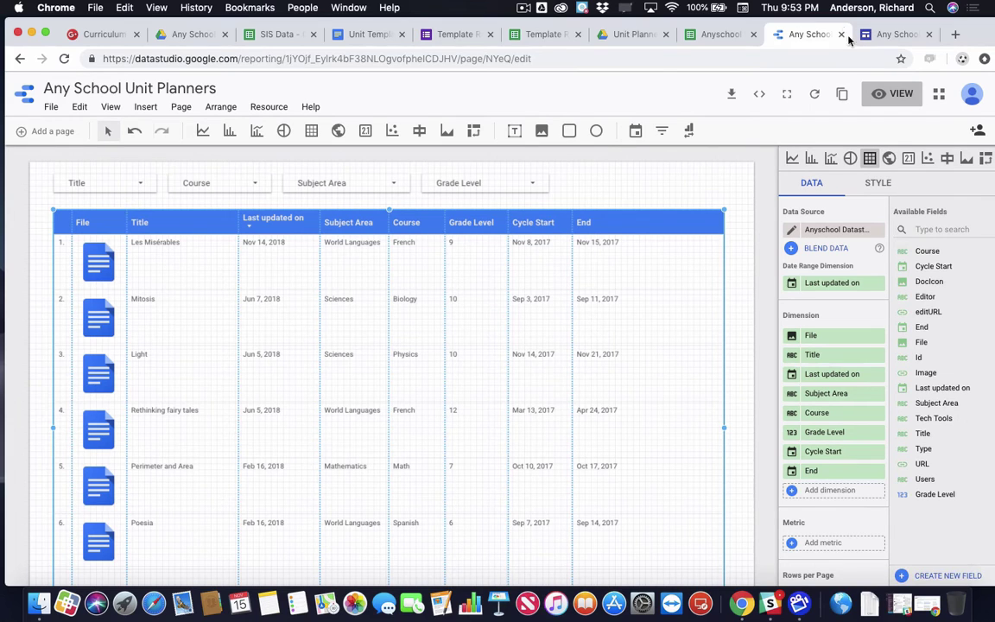
click(892, 93)
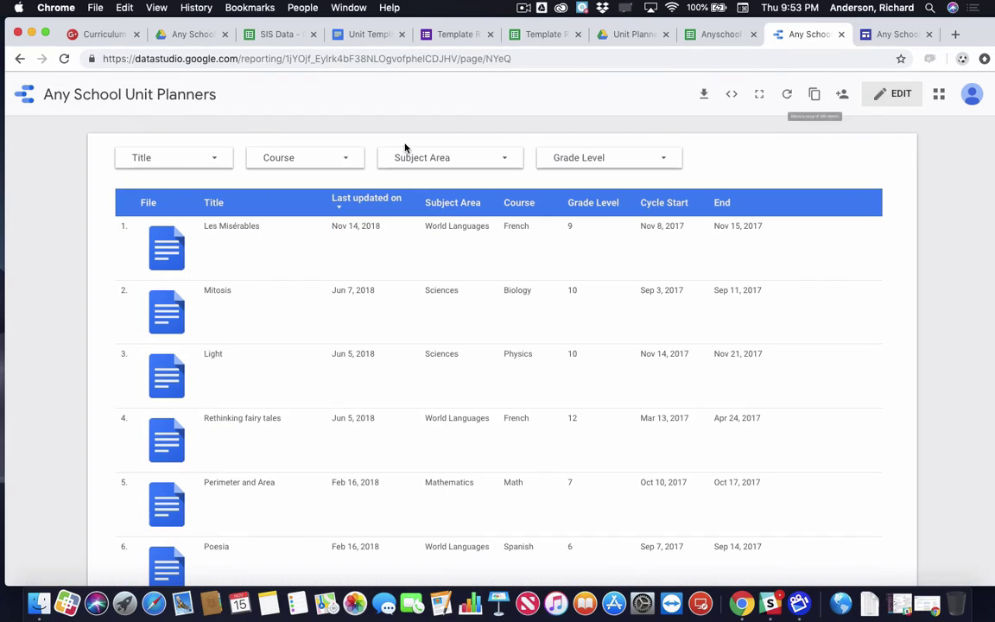
click(223, 158)
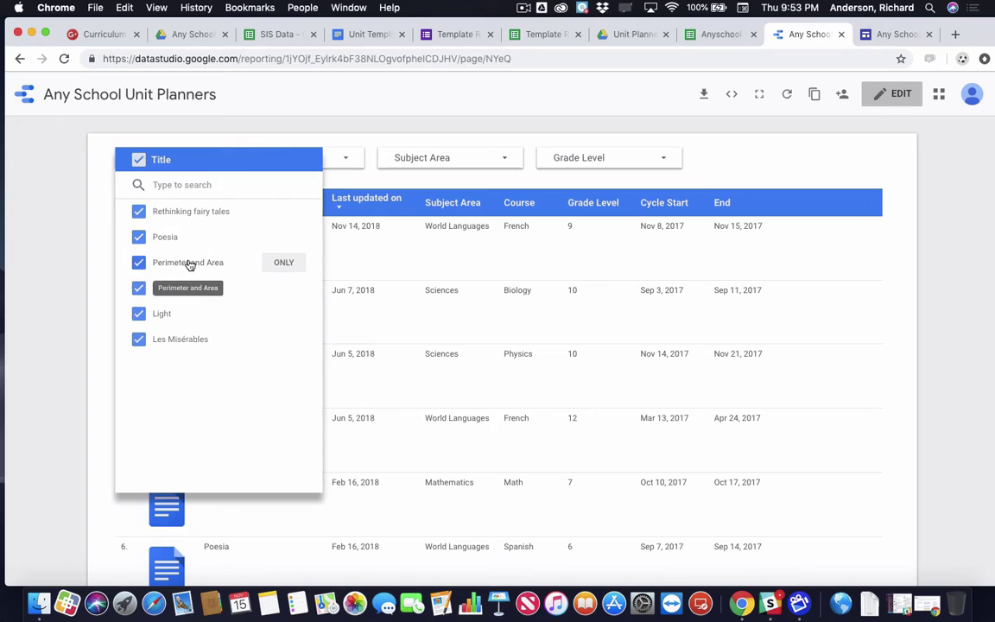
click(285, 262)
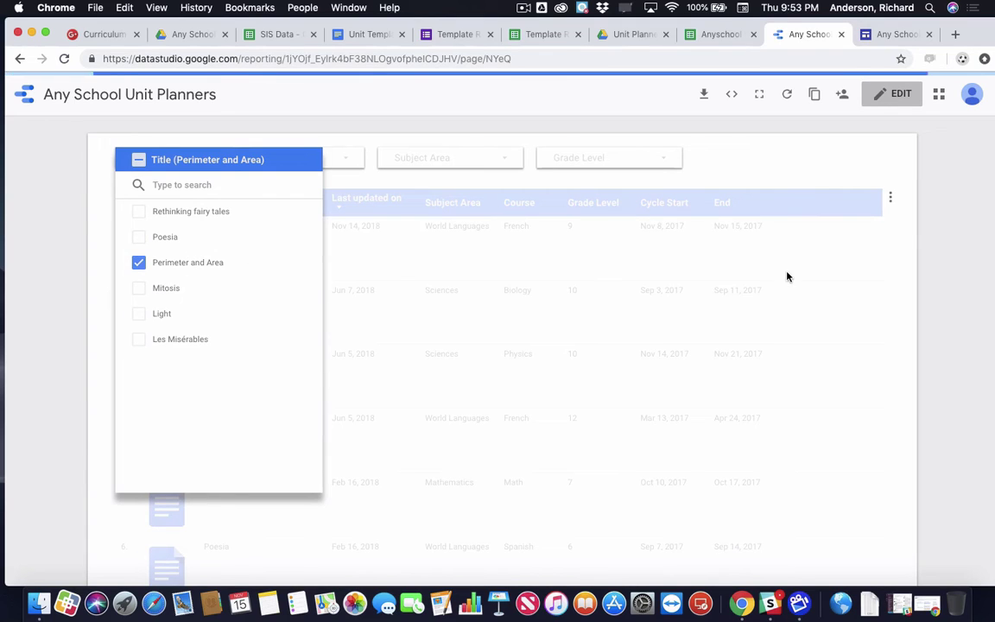
click(908, 218)
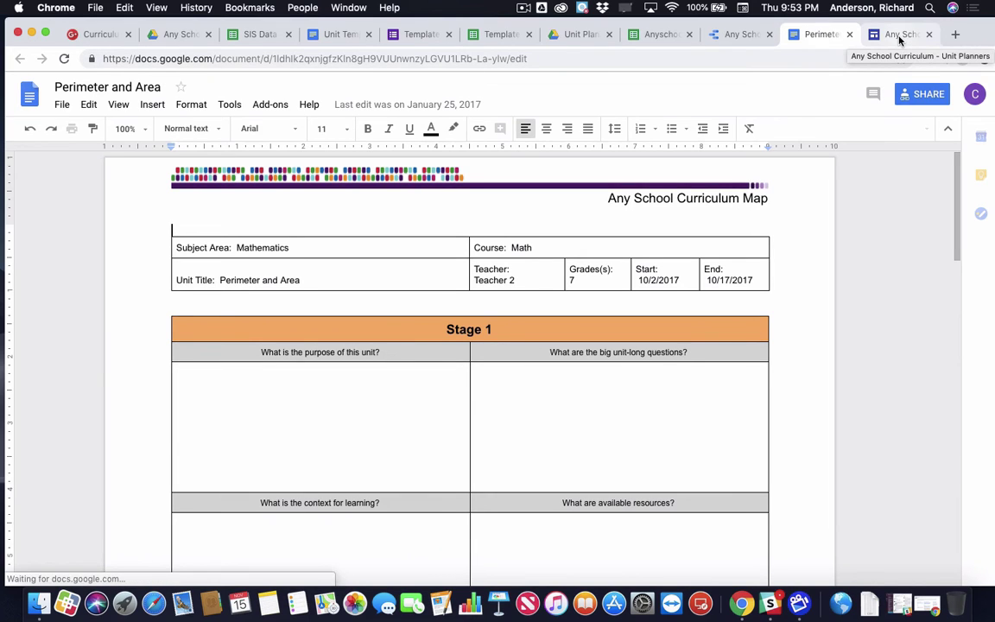
Step: View the embedded planner table on the Unit Planners site page, then return to the community
click(899, 34)
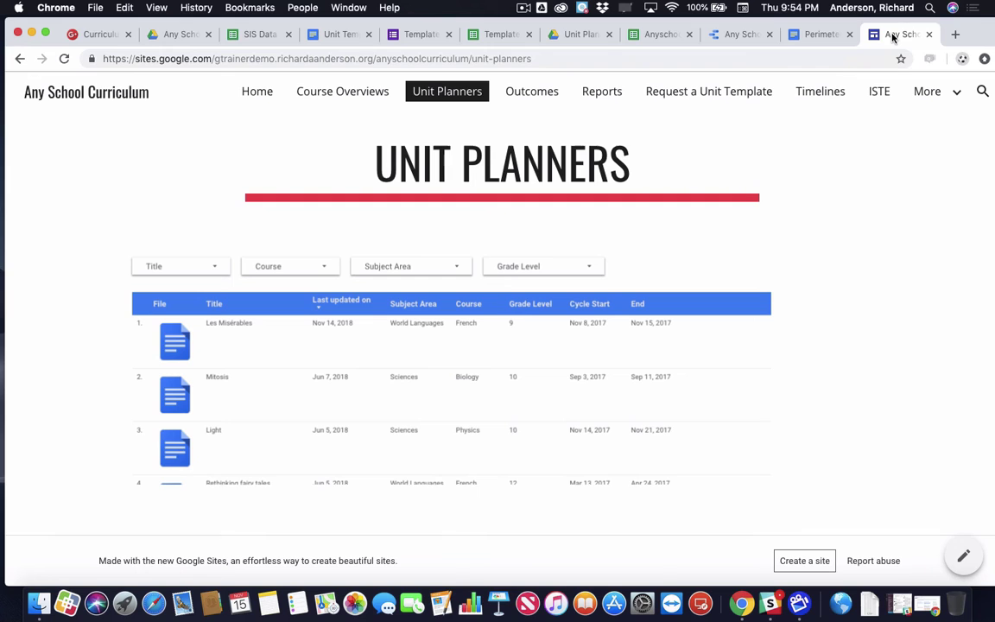
click(99, 34)
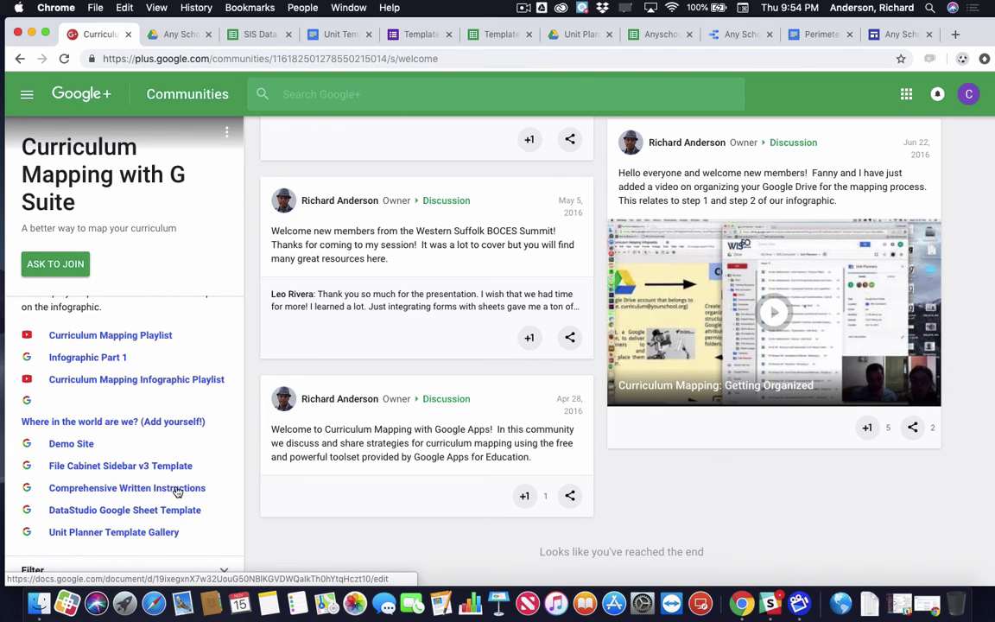
Step: Open the Comprehensive Written Instructions doc and scroll its table of contents down to Step 2
click(177, 492)
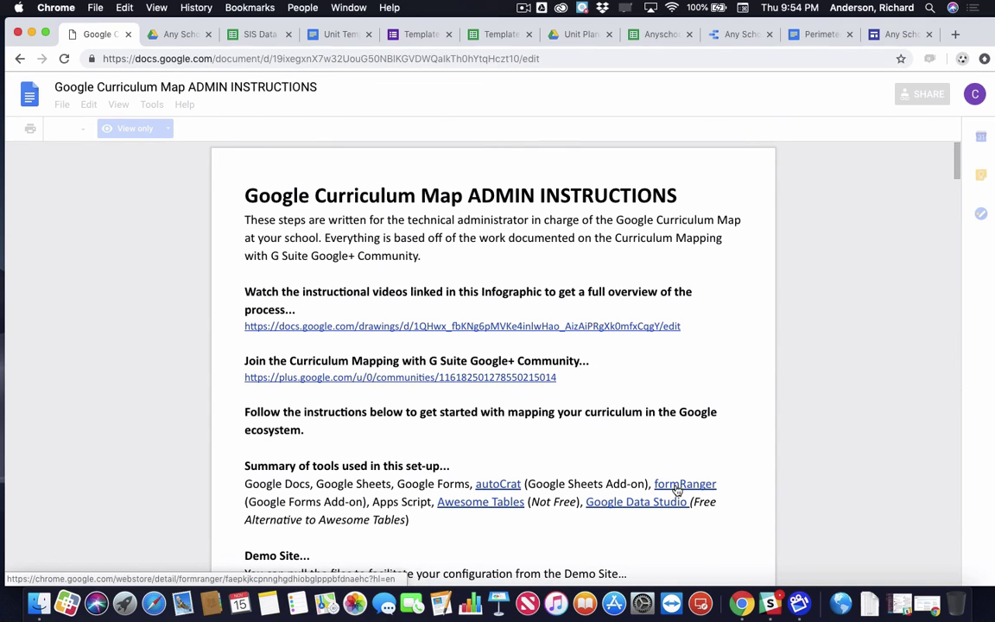
scroll(677, 491, down, 10)
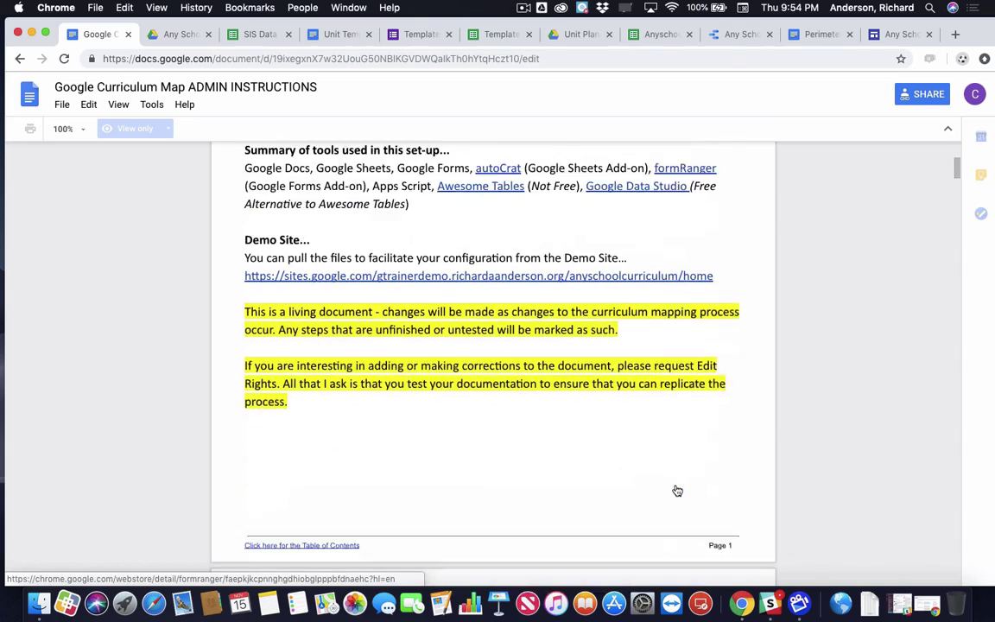
scroll(677, 491, down, 4)
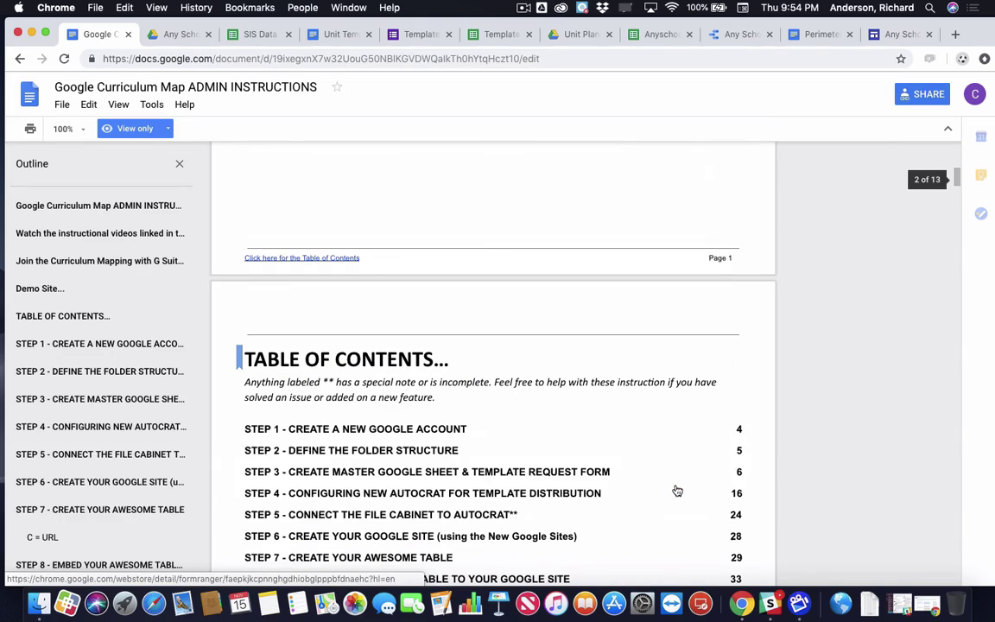
scroll(675, 481, down, 20)
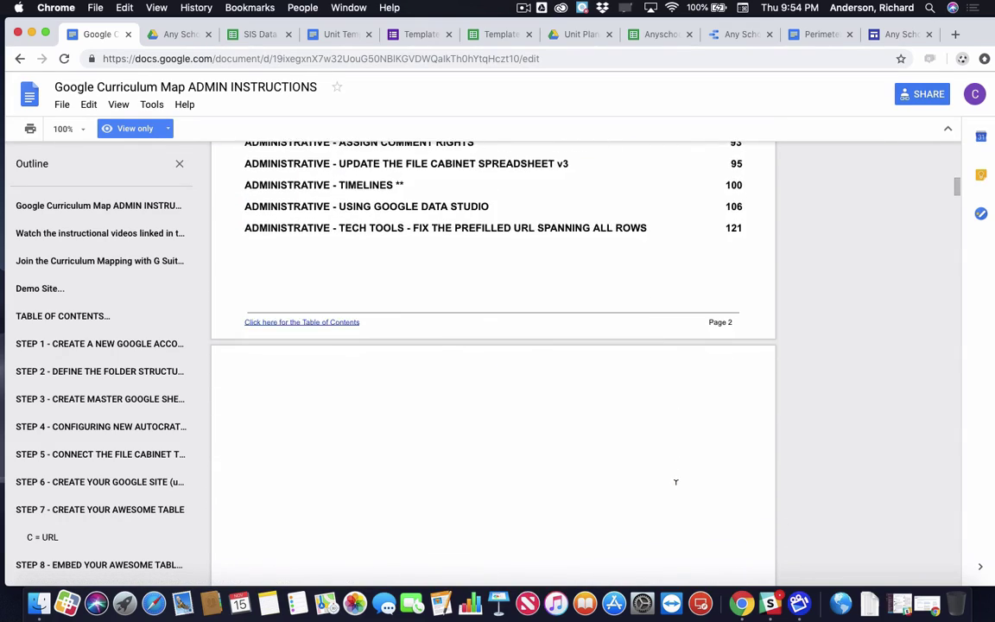
scroll(675, 481, down, 4)
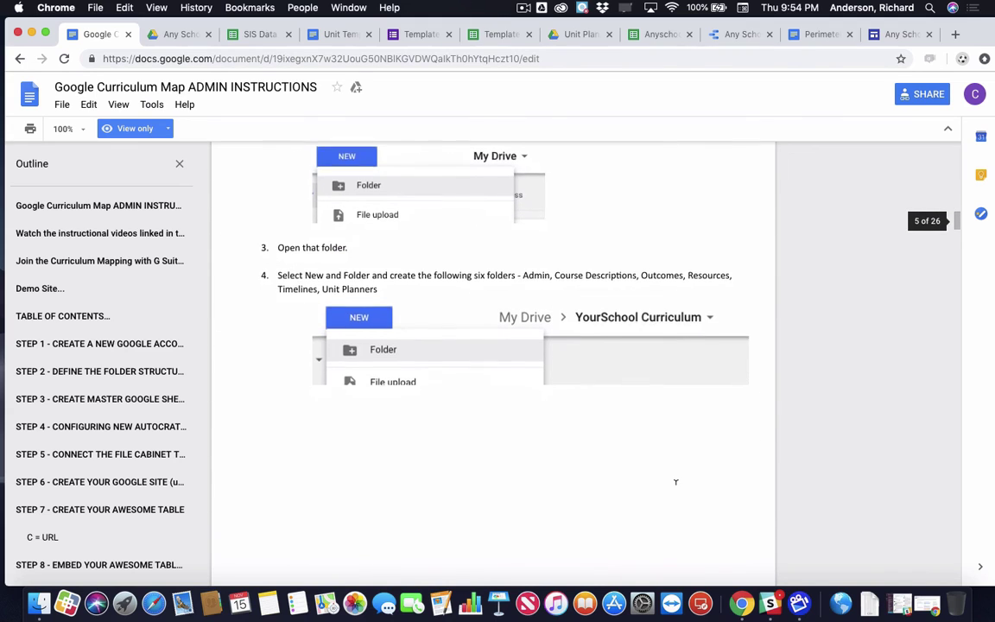